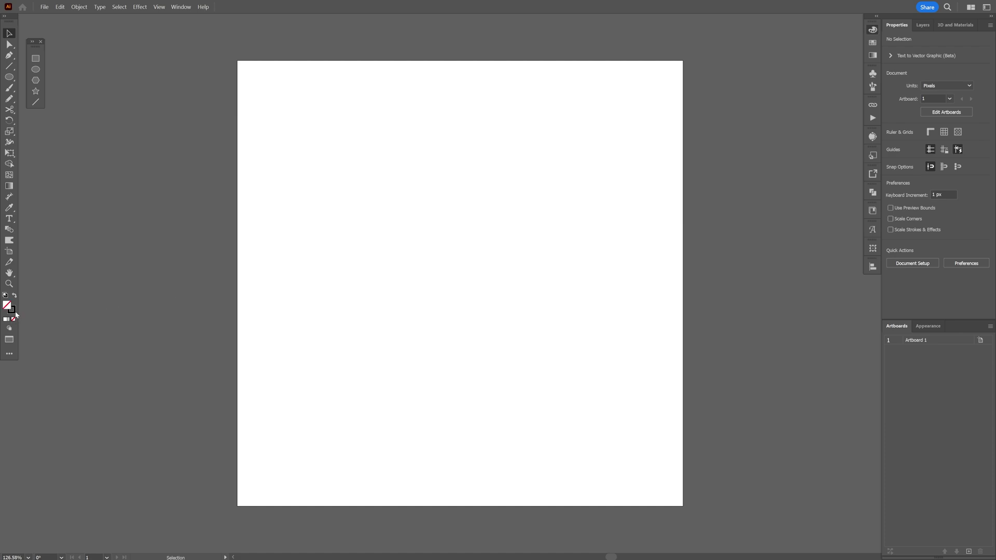
- Draw a circle about 236 px in diameter with a black stroke and no fill near the artboard's centre
click(15, 314)
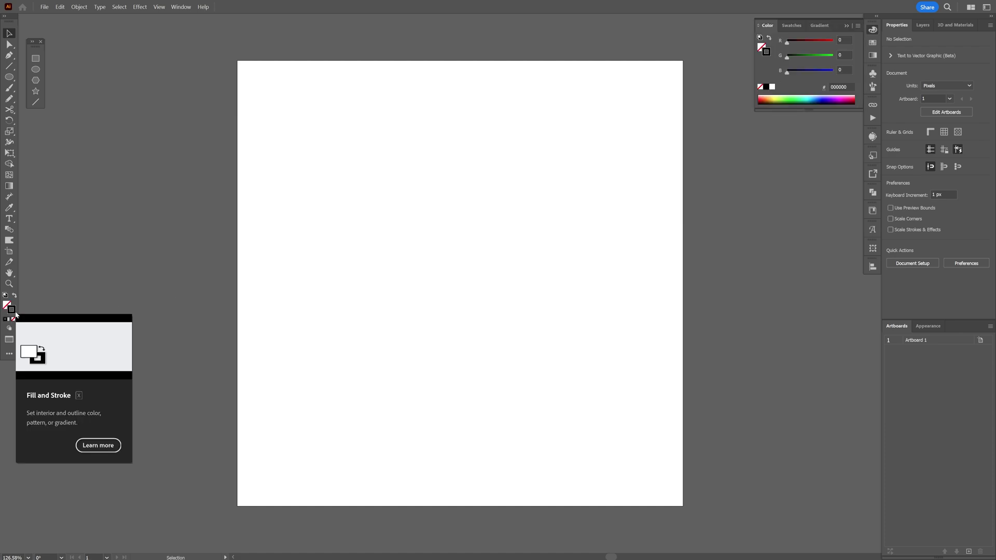
click(35, 71)
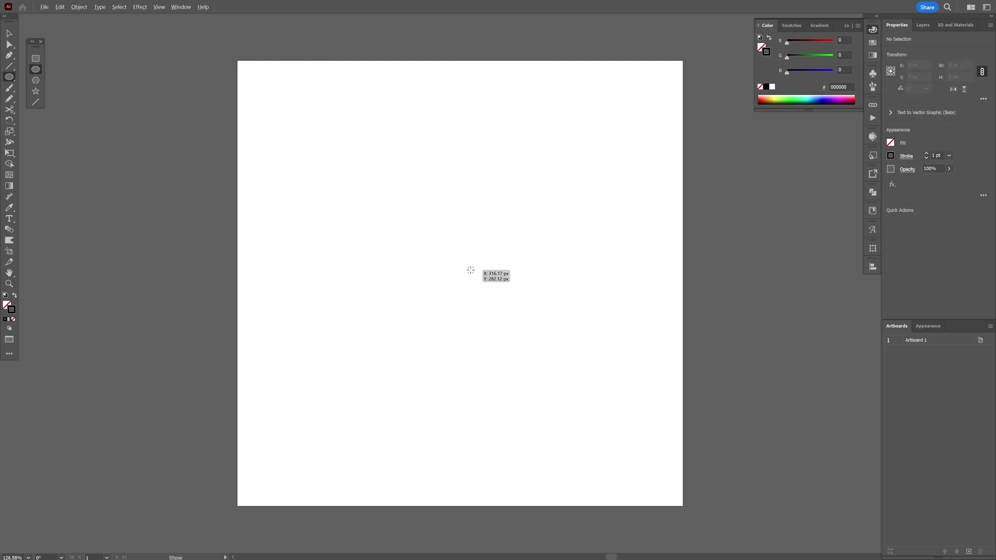
drag(465, 272, 553, 361)
- Convert the circle's top and bottom anchor points to sharp corners with the Anchor Point tool
click(10, 56)
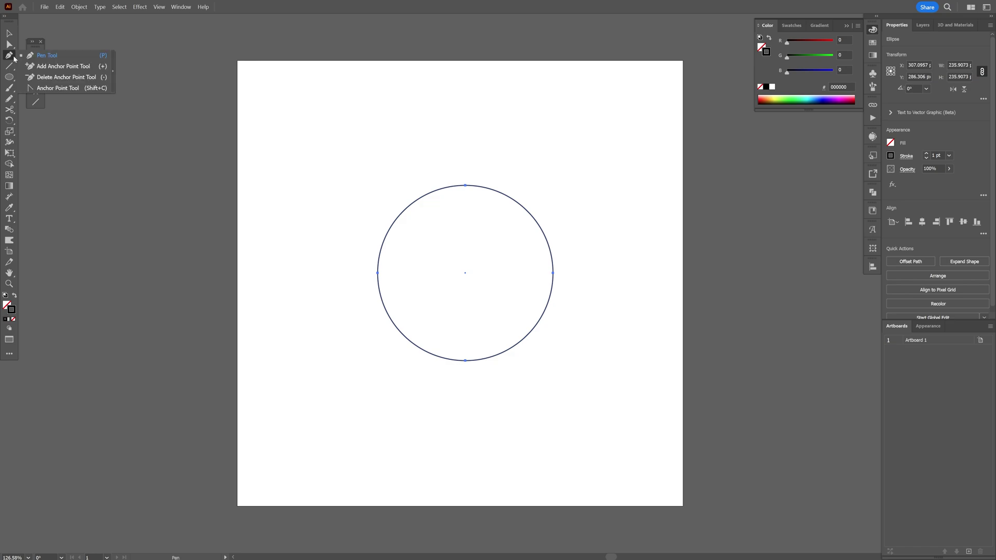
click(70, 90)
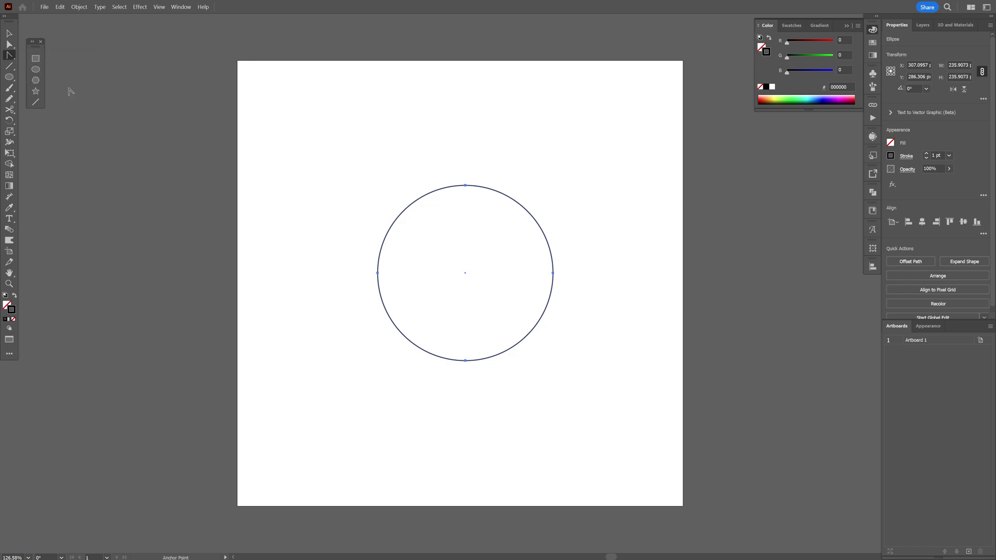
click(465, 185)
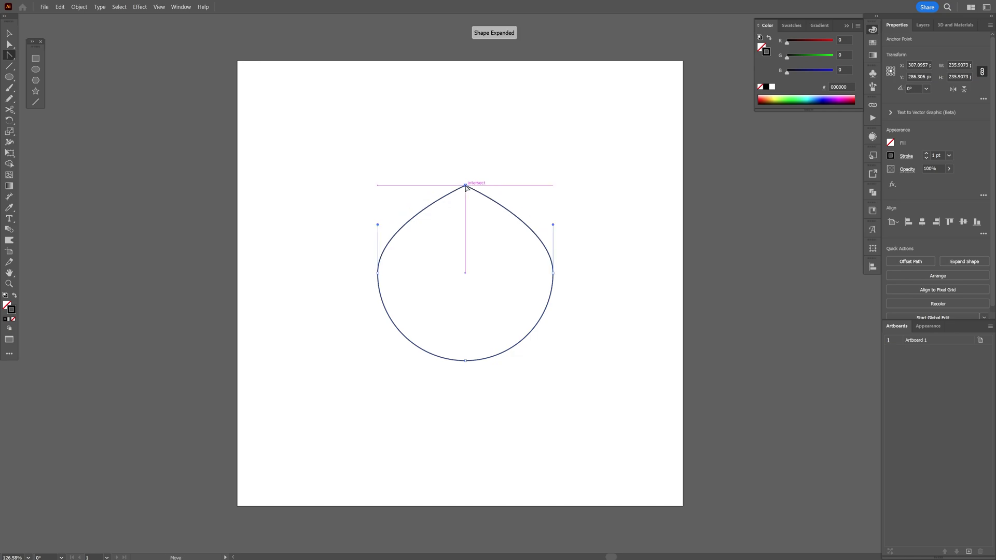
click(466, 361)
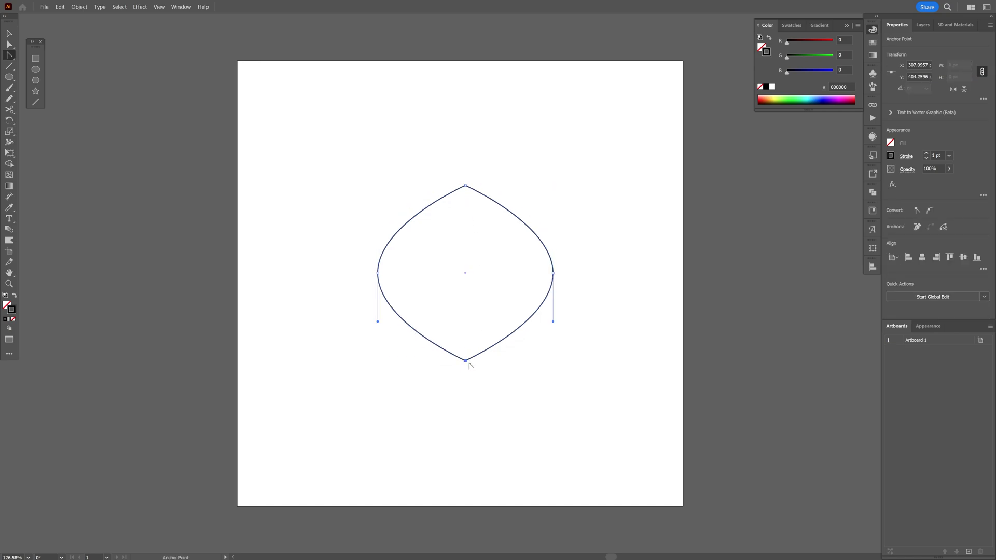
- Scale the pointed shape to a leaf about 115 by 204 px and place a copy to its left
key(v)
drag(465, 186, 332, 219)
click(516, 232)
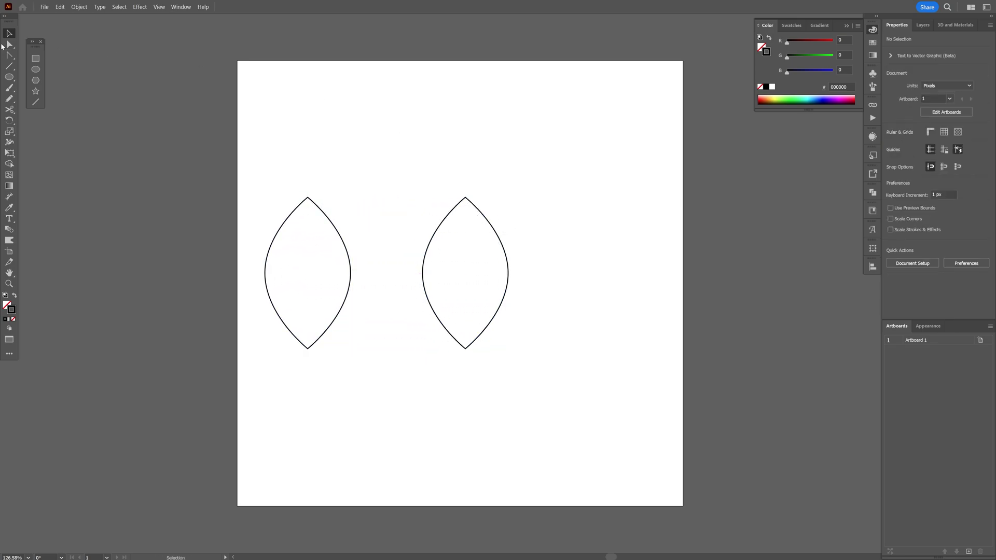
- Cut the right-hand leaf's path at its top and bottom anchor points and delete the right half
click(10, 46)
key(ctrl+plus)
key(ctrl+plus)
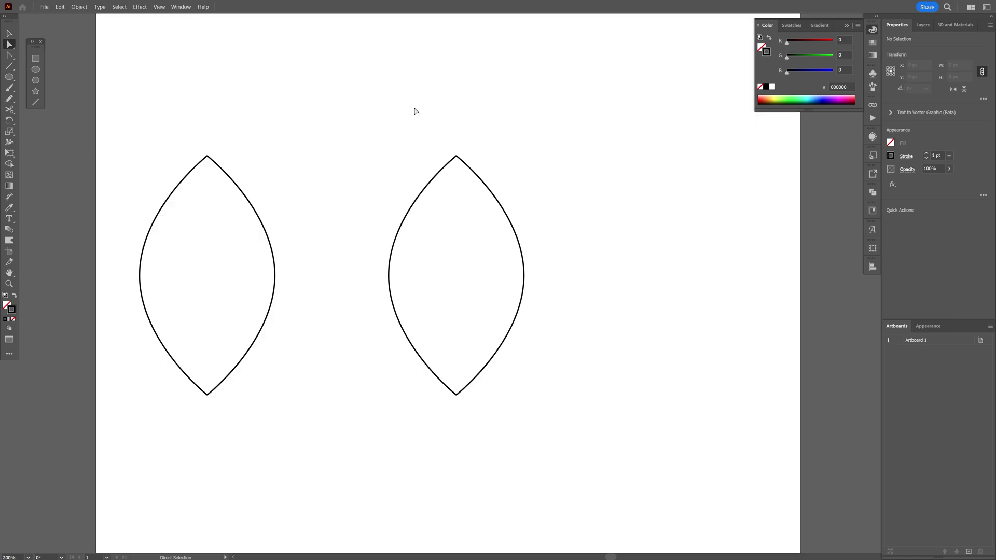
drag(492, 171, 492, 170)
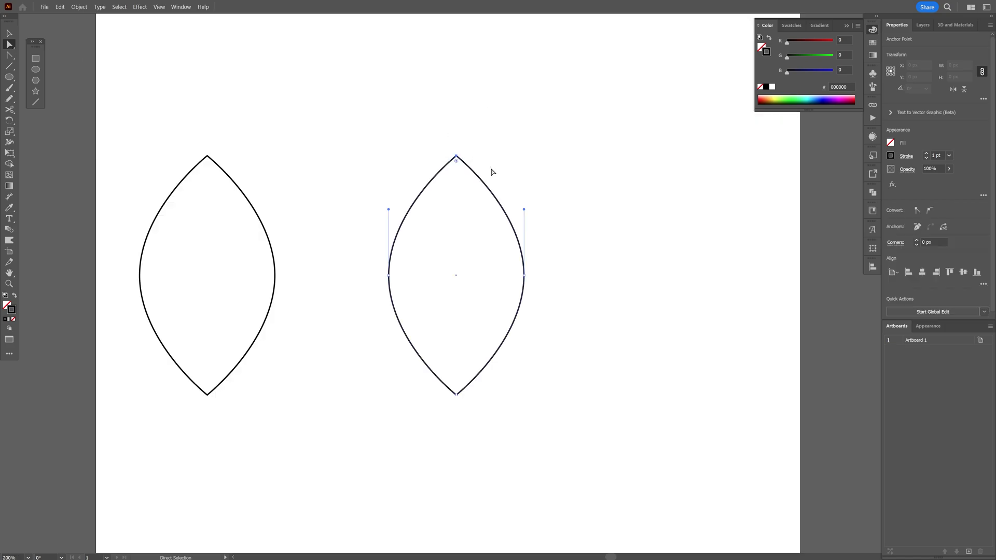
click(943, 231)
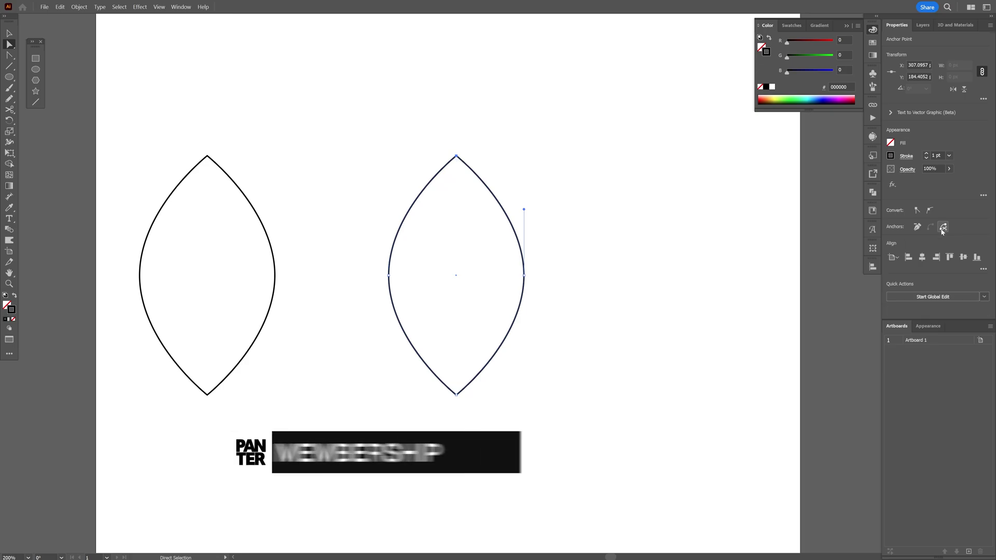
drag(516, 377, 446, 418)
click(943, 228)
key(v)
click(597, 226)
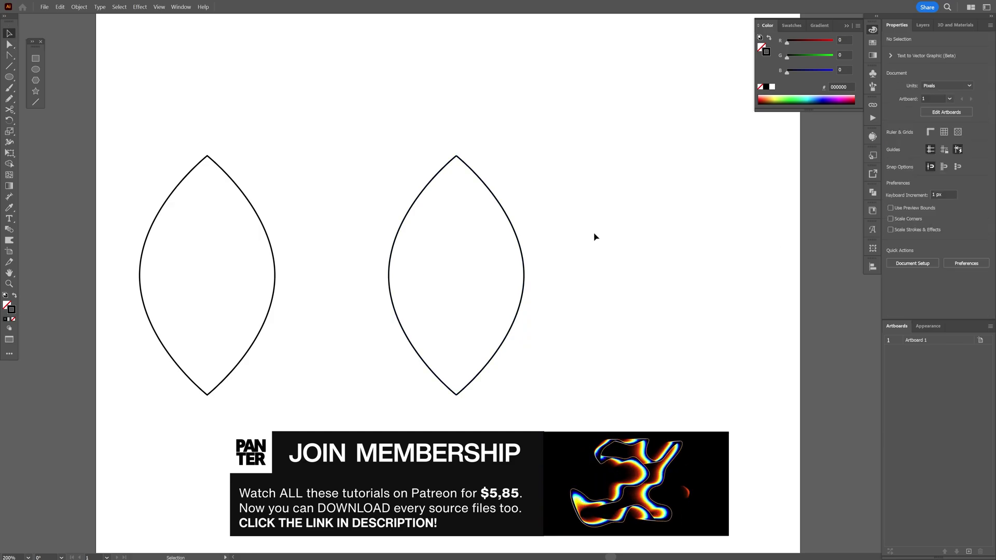
drag(604, 211, 367, 216)
key(Delete)
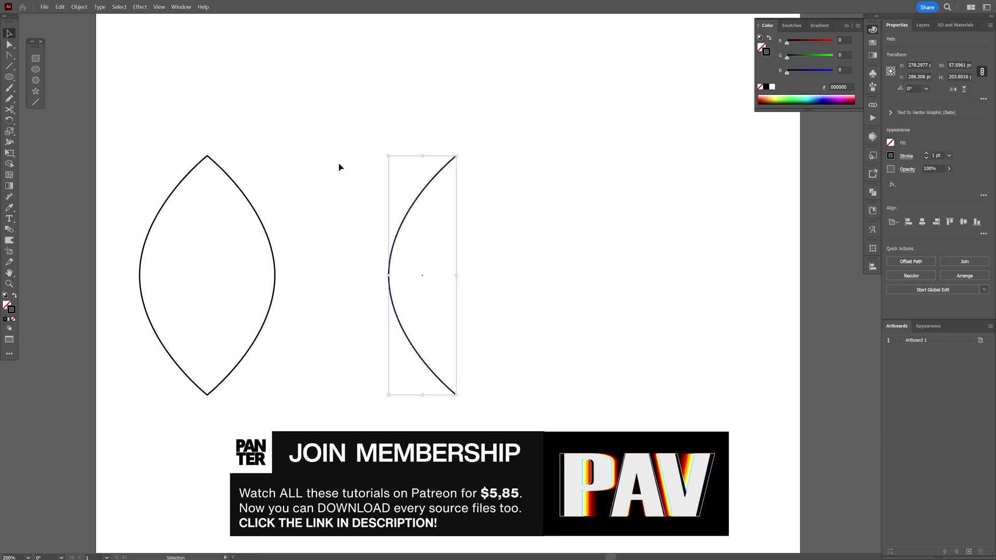
- Paste a copy of the half-leaf curve in front and narrow it toward the leaf's centre line, keeping the tips together
click(60, 7)
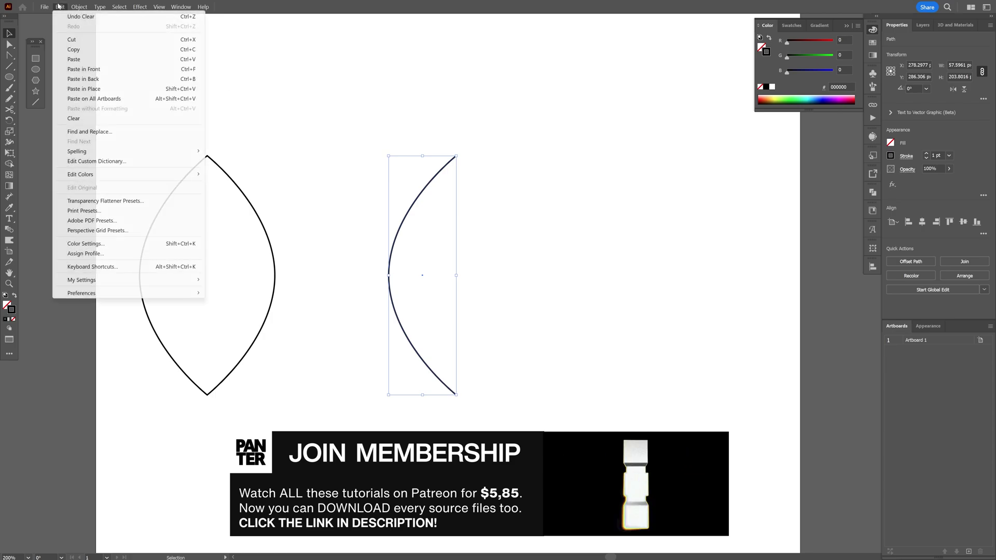
click(83, 69)
drag(395, 241, 402, 183)
key(ctrl+z)
drag(389, 275, 442, 279)
- Blend the outer and inner half-leaf curves to generate an intermediate curve between them
drag(553, 278, 403, 156)
click(79, 7)
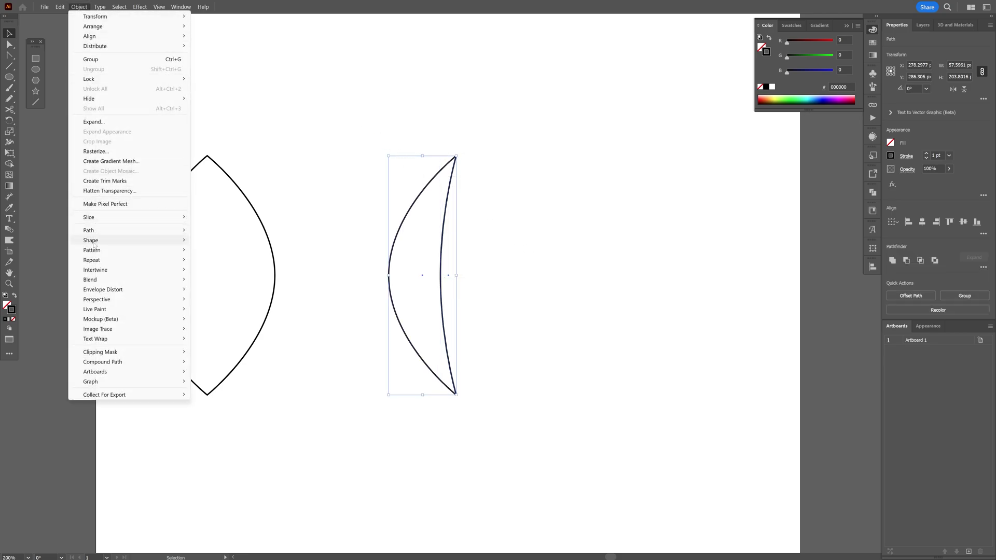
mouse_move(98, 280)
click(229, 279)
- Duplicate the blend to the right, rotate the copy 180°, and join it to the original at the tips
drag(540, 283, 523, 208)
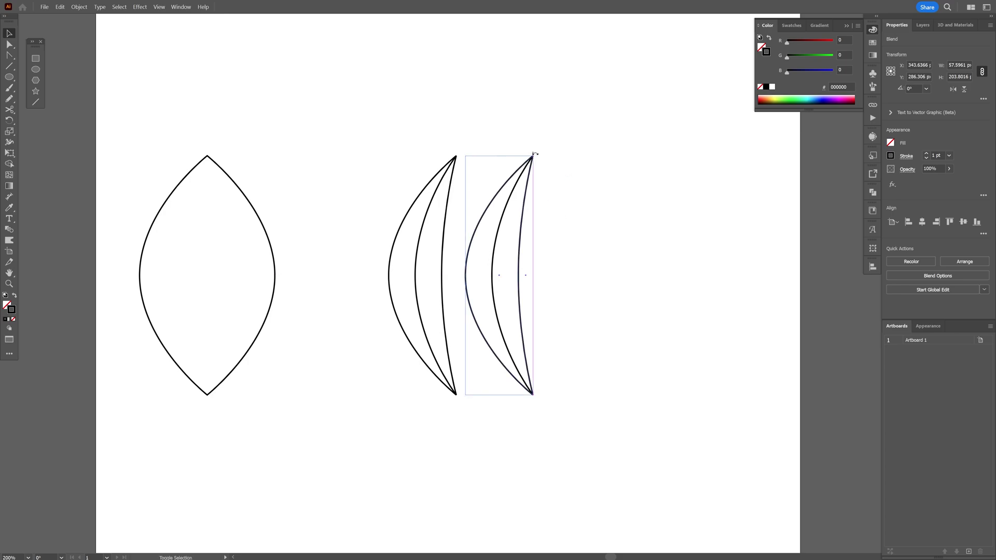
drag(542, 157, 491, 436)
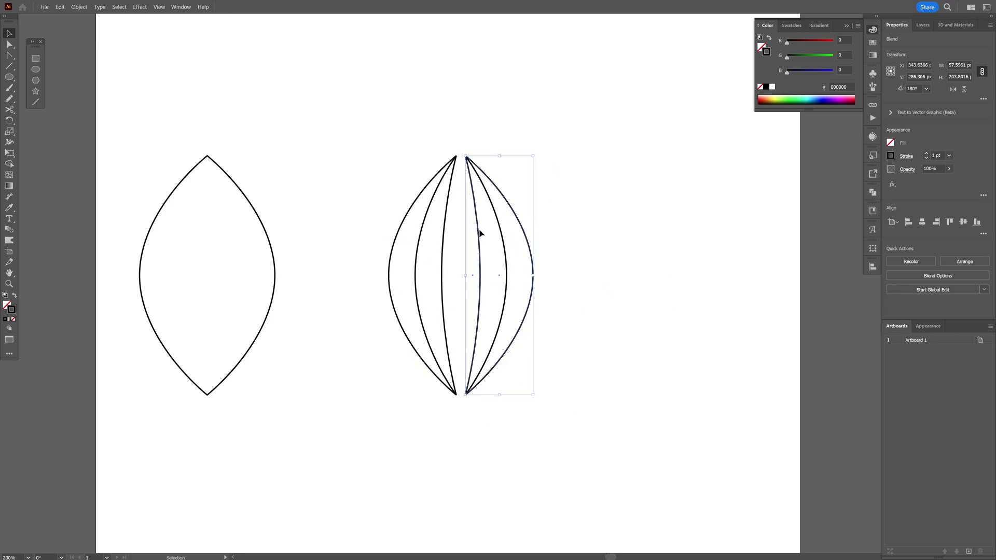
drag(480, 233, 470, 235)
drag(470, 235, 469, 235)
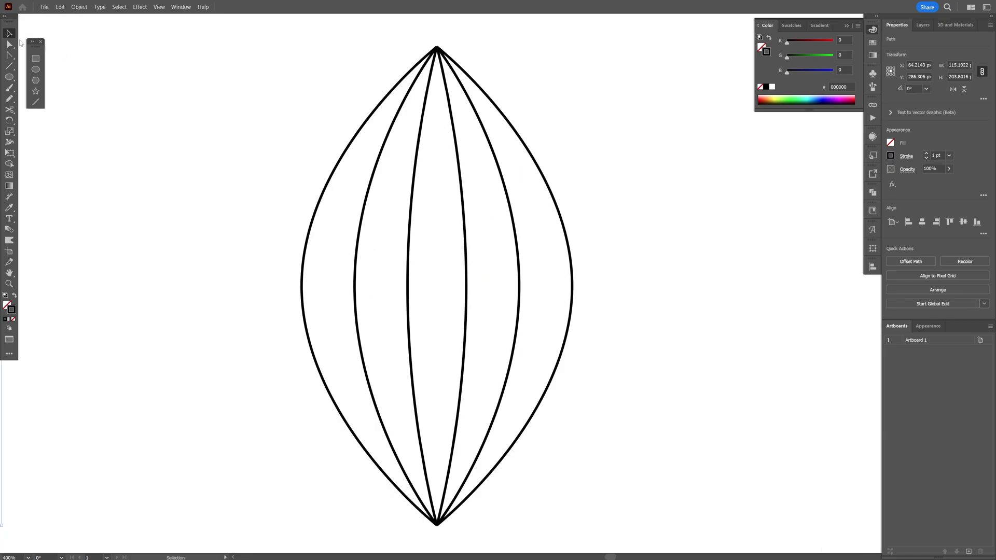
- Nudge the middle anchor points of the two innermost curves 1 px each toward the centre of the leaf
click(14, 45)
drag(427, 263, 395, 302)
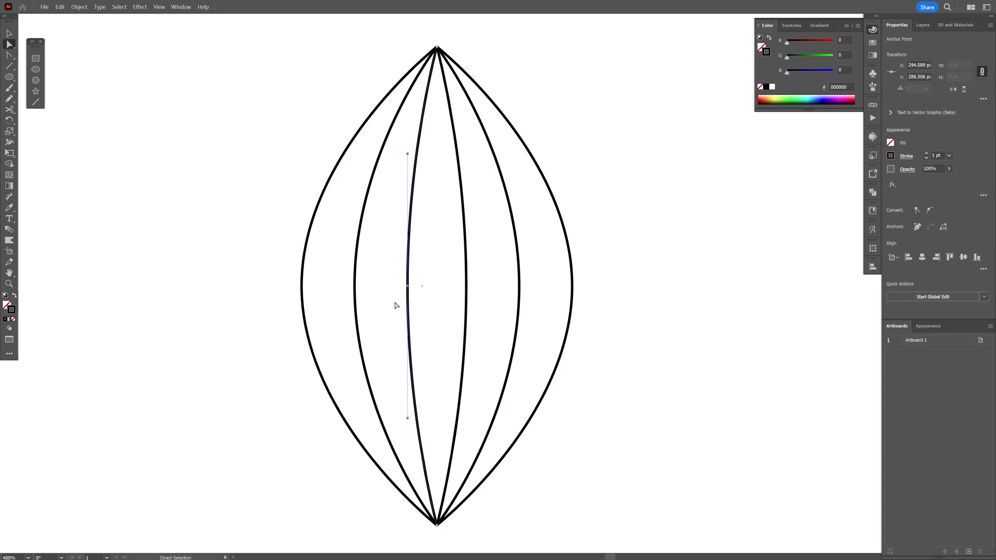
key(Right)
drag(478, 297, 443, 312)
key(Left)
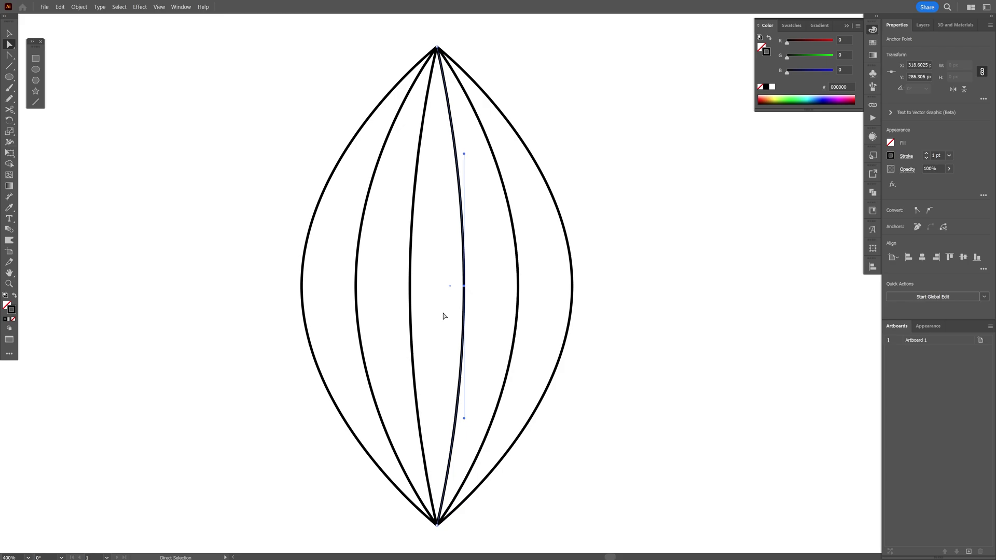
key(v)
click(637, 235)
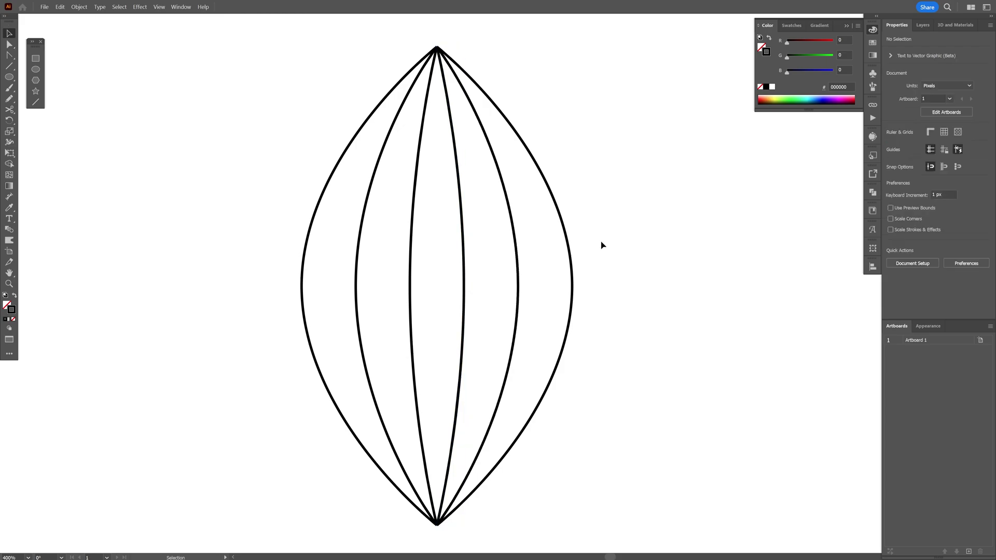
- Group the two blends that form the striped leaf
drag(616, 245, 495, 297)
drag(649, 201, 242, 289)
key(ctrl+g)
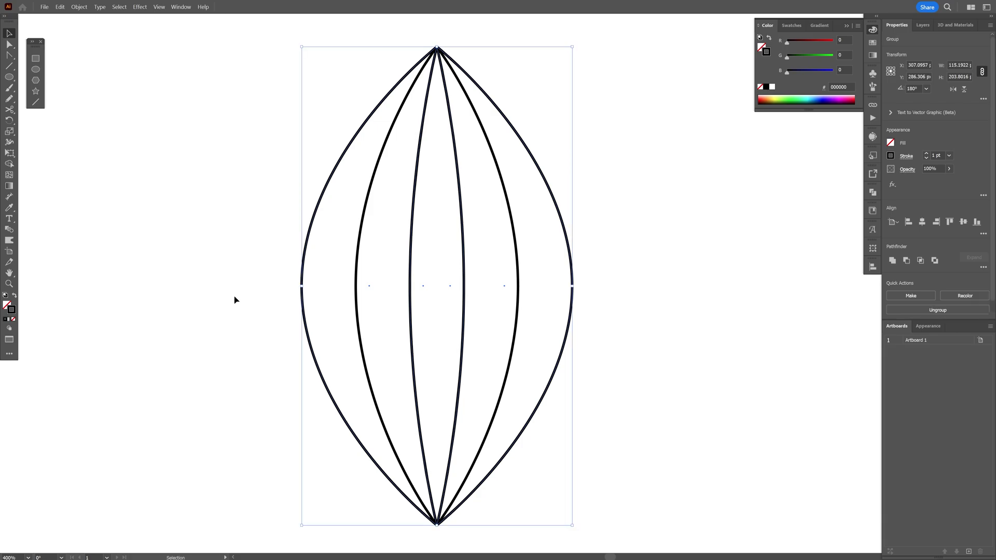
- Apply a 12 pt stroke with Width Profile 1 to the striped leaf group
click(937, 155)
scroll(938, 155, up, 5)
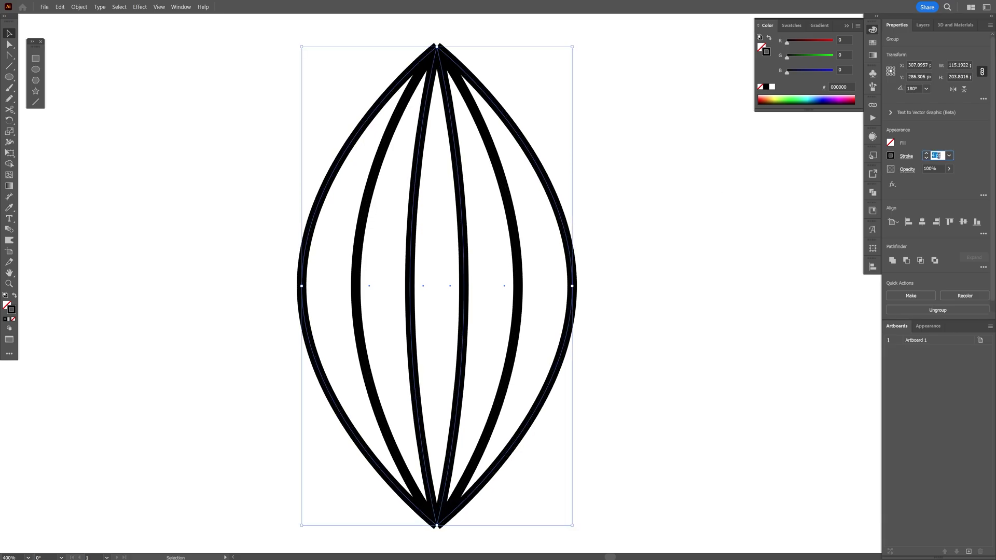
click(907, 156)
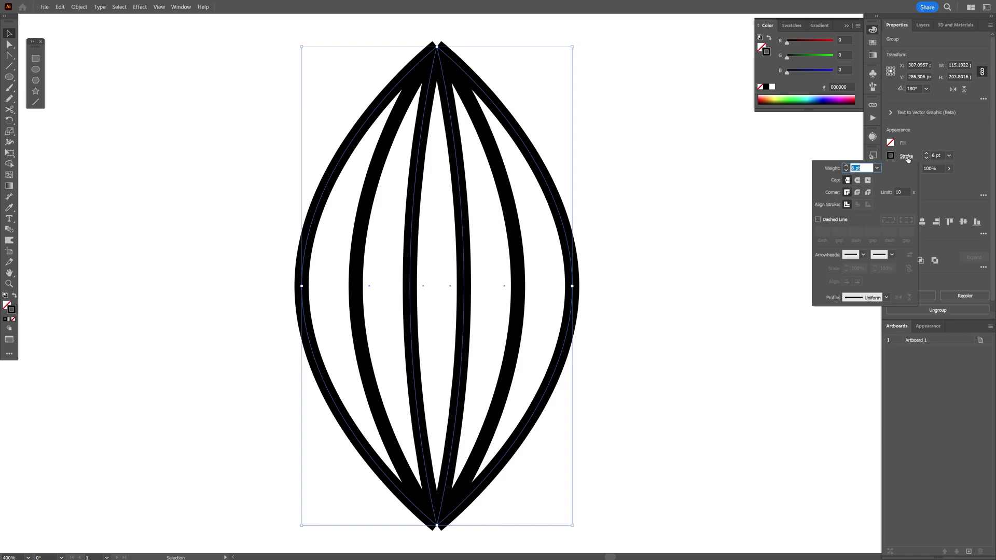
click(855, 298)
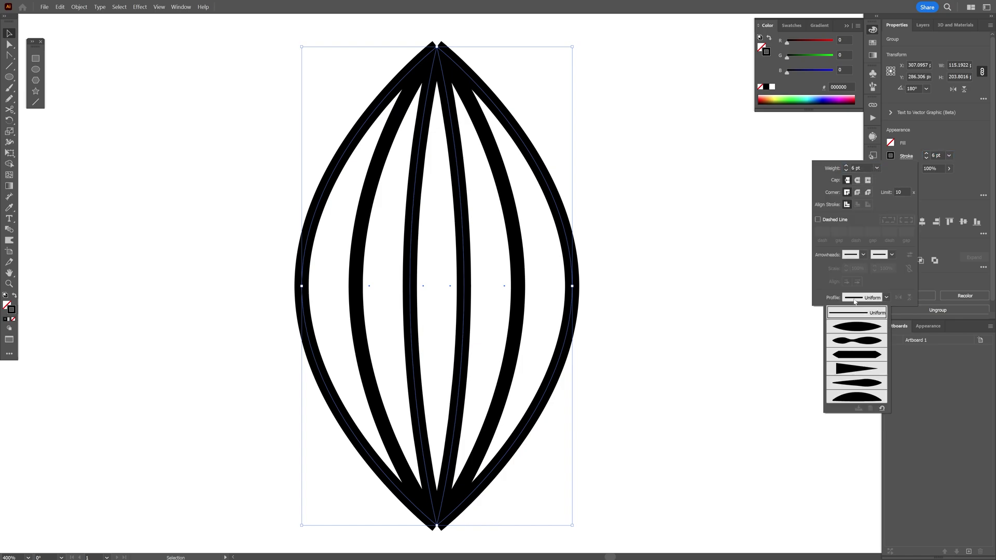
click(855, 328)
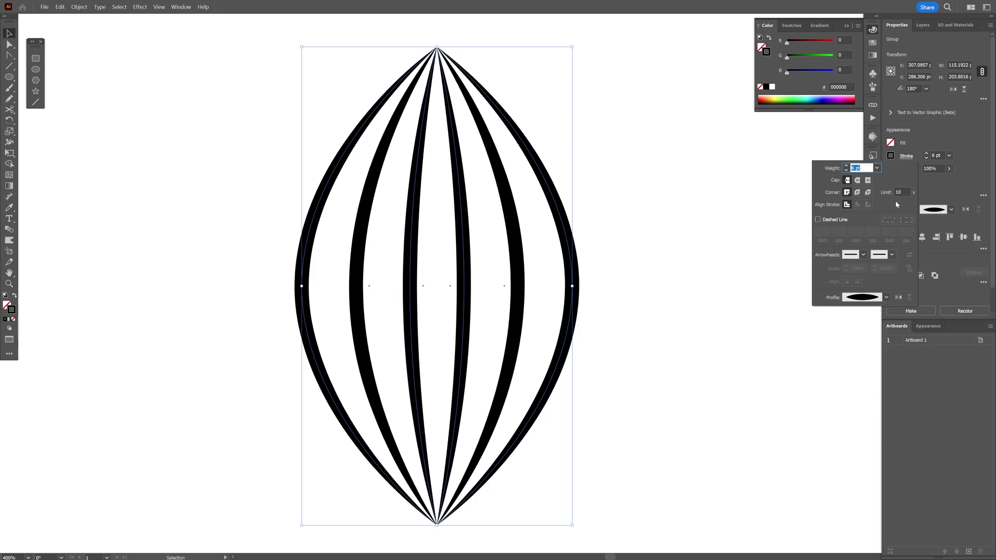
click(934, 155)
text(12)
key(Return)
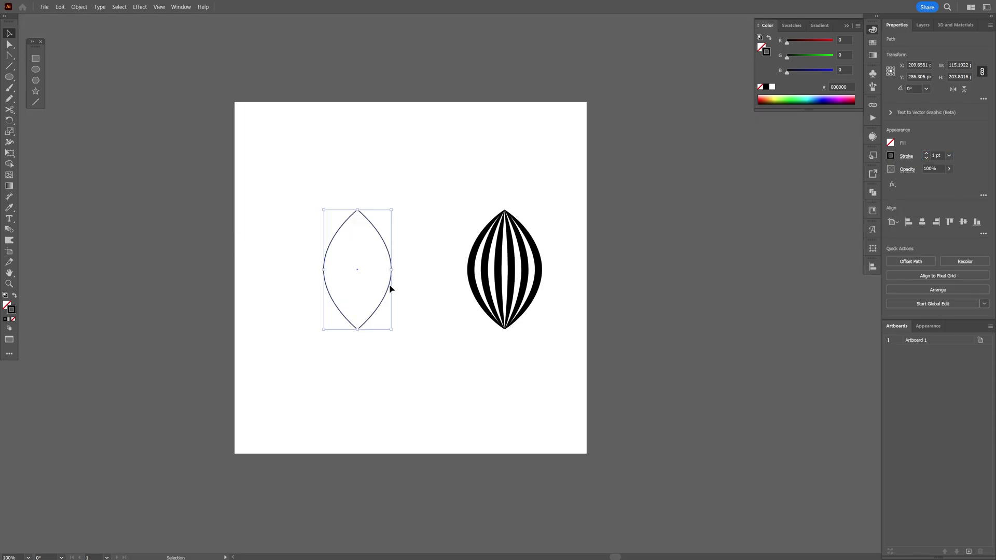
- Move the plain leaf outline toward the artboard's centre and make a copy rotated 45° about its bottom anchor point
drag(390, 289, 440, 286)
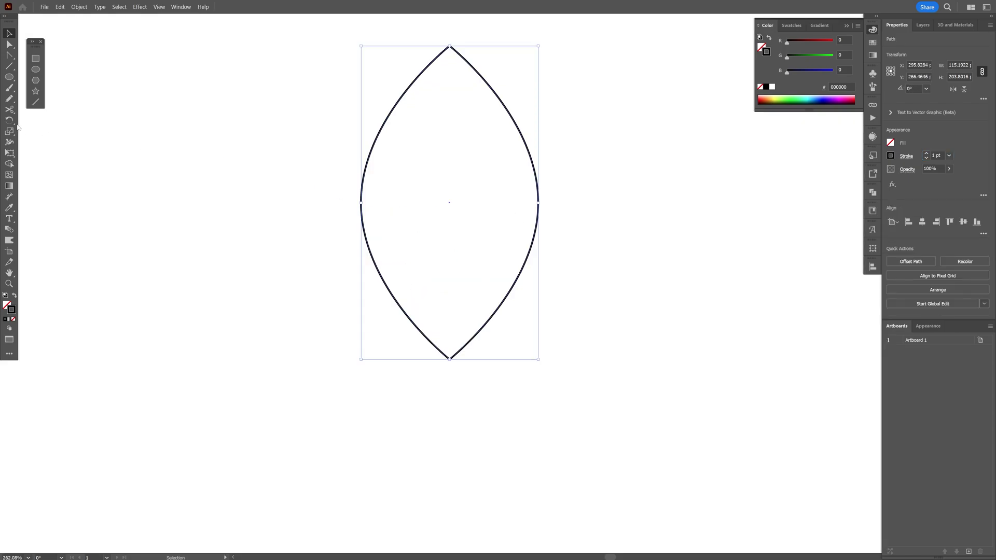
click(13, 122)
click(50, 121)
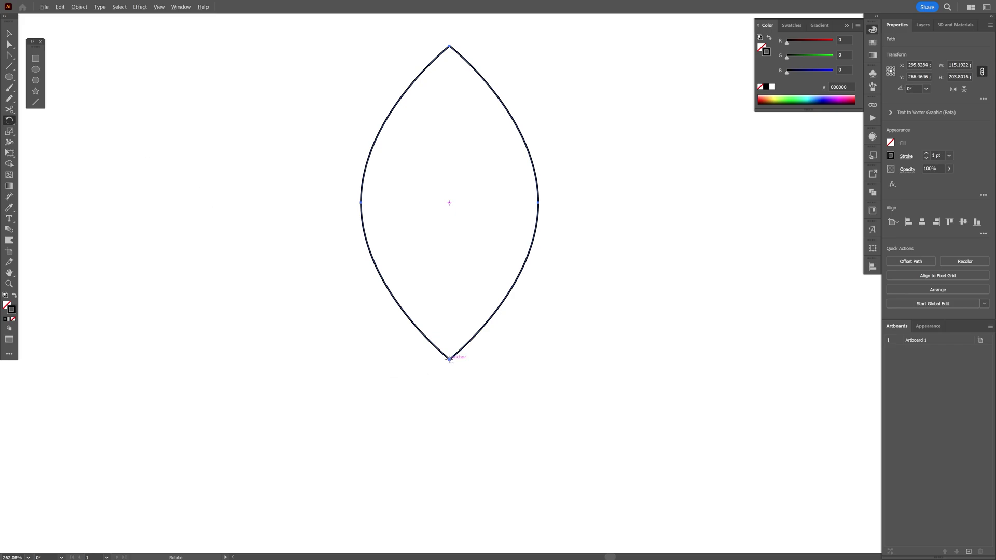
alt+click(449, 359)
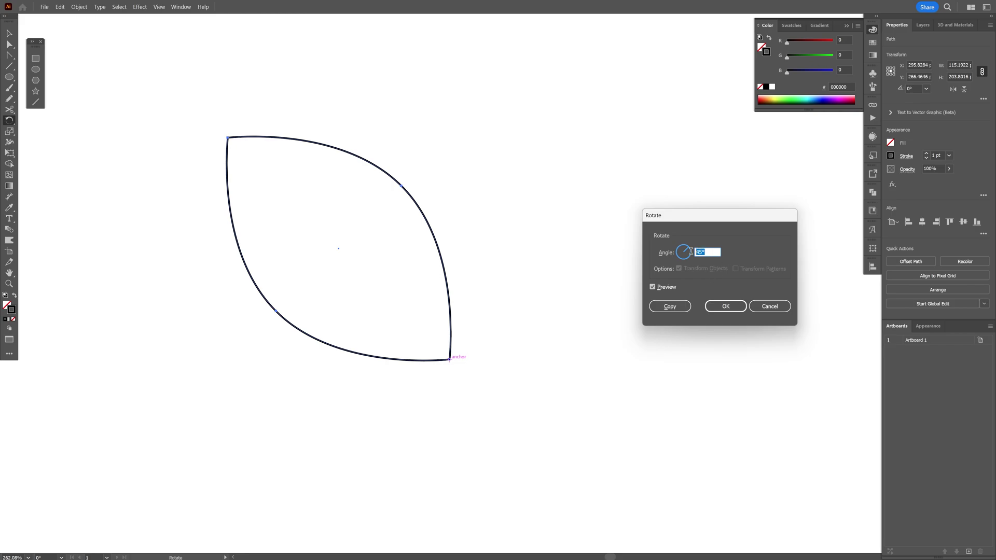
click(672, 307)
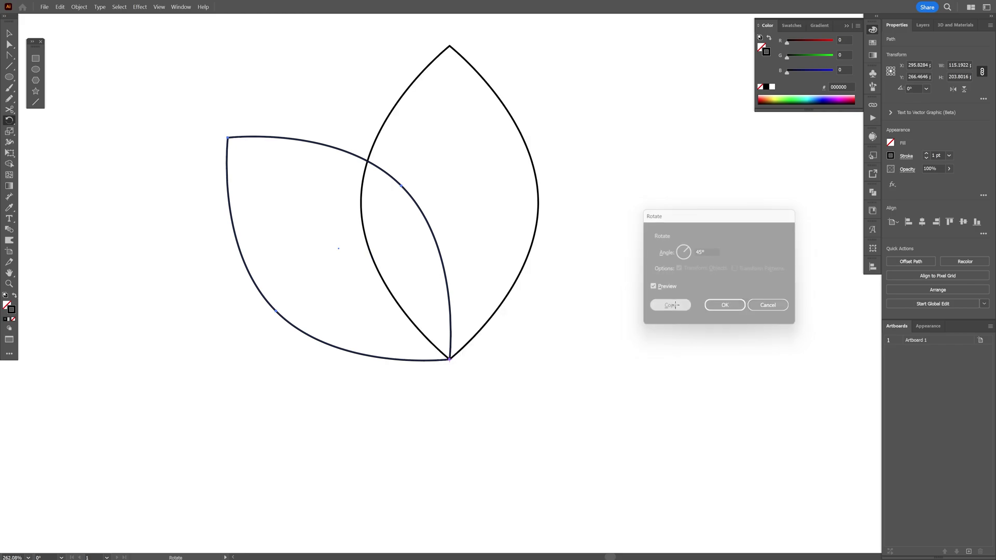
- Remove the rotated leaf and its overlap from the upright leaf with the Shape Builder tool
key(v)
key(ctrl+a)
key(shift+m)
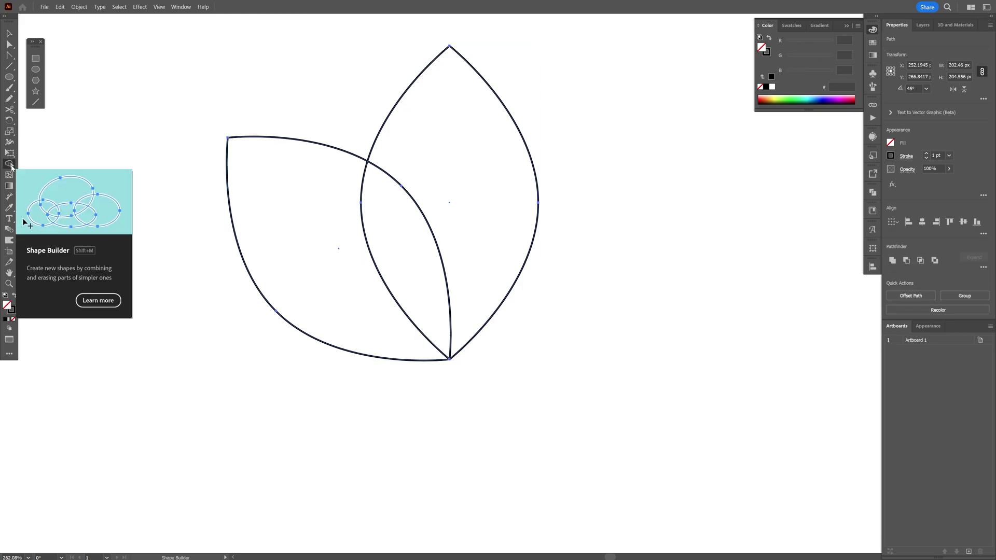
drag(174, 279, 386, 260)
- Overlay the striped leaf on the cut leaf outline, aligning their vertical centres and lining up their tips
drag(754, 281, 358, 217)
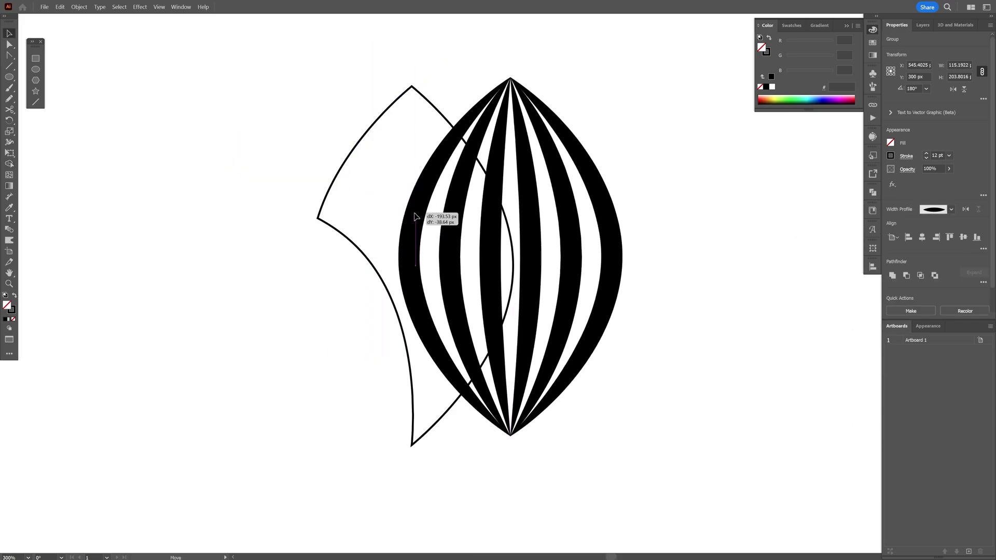
drag(612, 179, 295, 238)
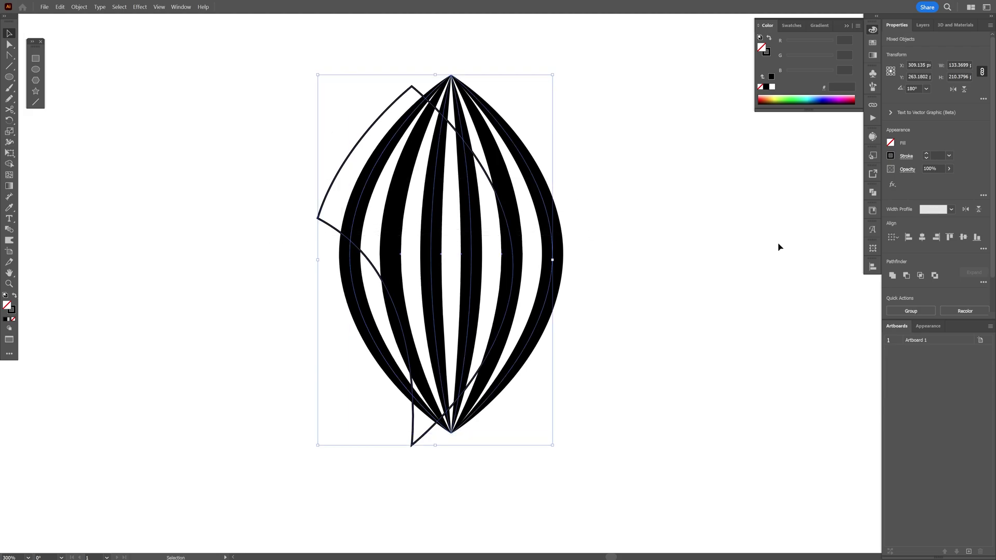
click(963, 237)
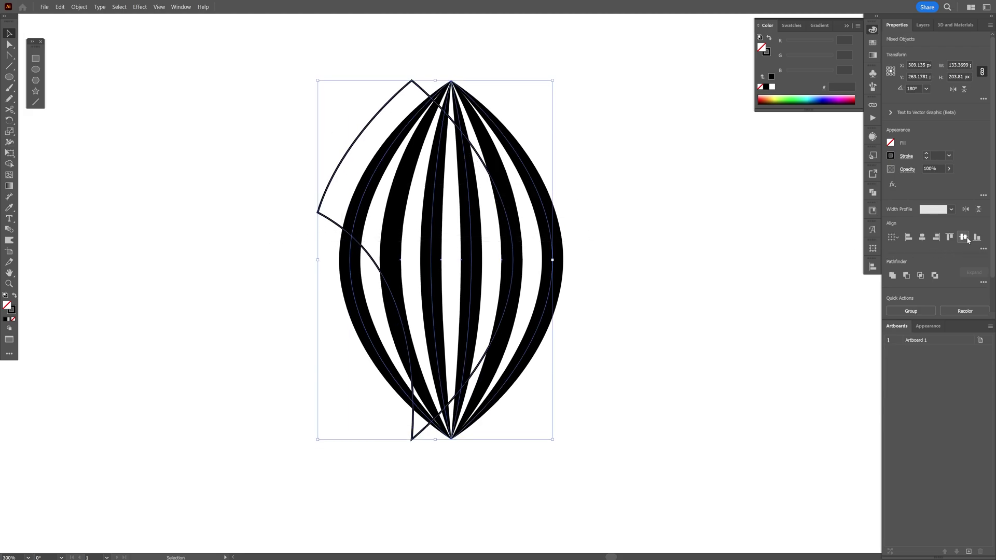
click(622, 200)
drag(530, 193, 497, 194)
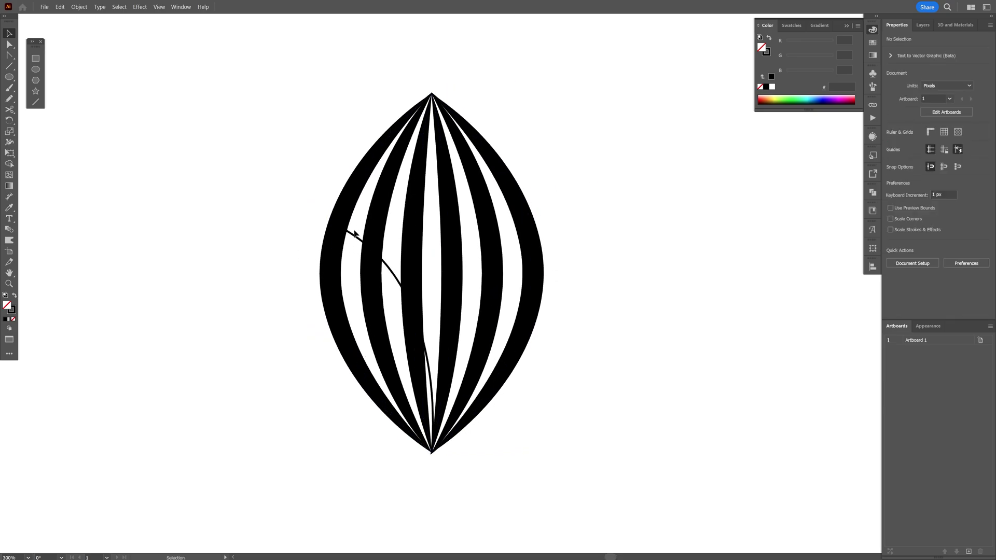
- Fill the cut leaf outline with teal 00ACB9 without a stroke and bring it to the front of the striped leaf
click(352, 231)
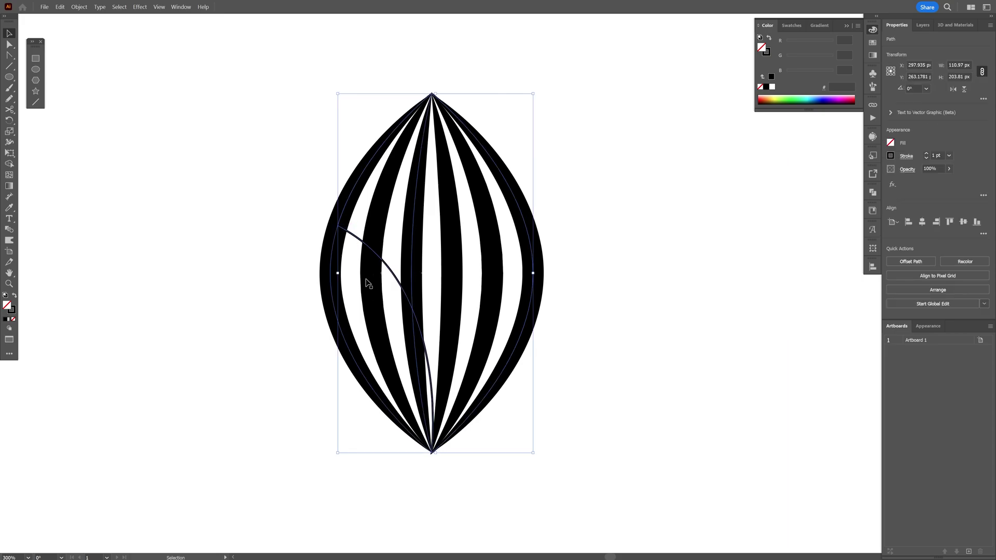
click(14, 295)
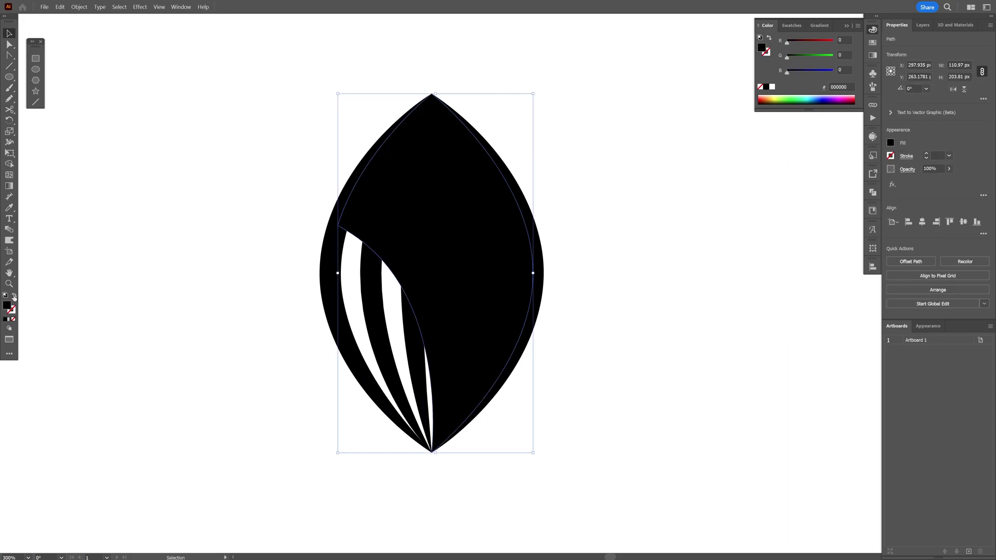
click(810, 97)
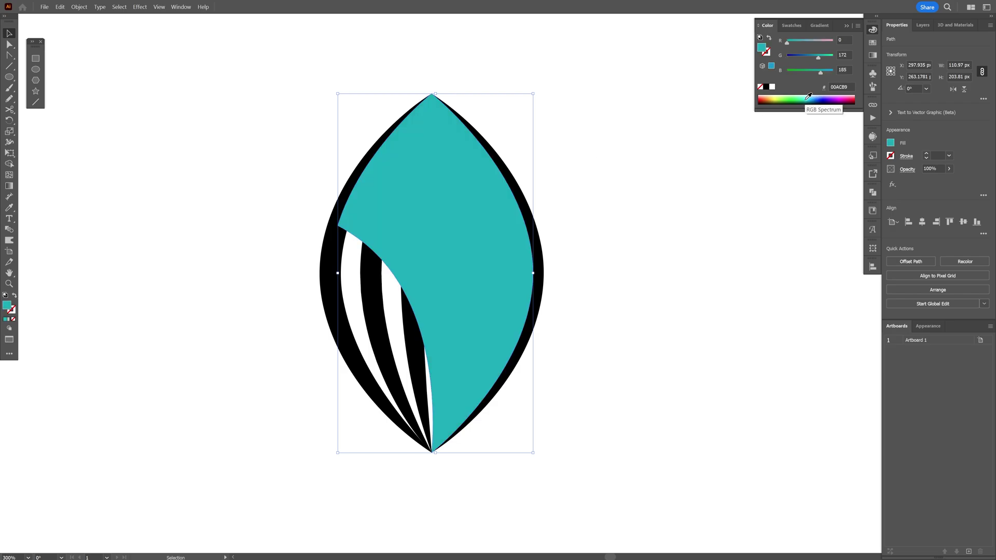
right_click(441, 182)
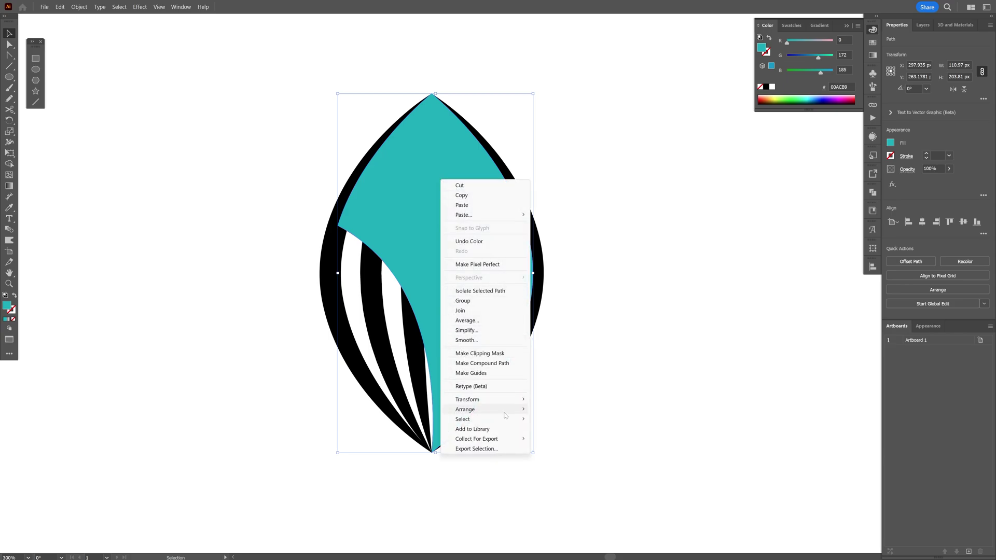
mouse_move(506, 413)
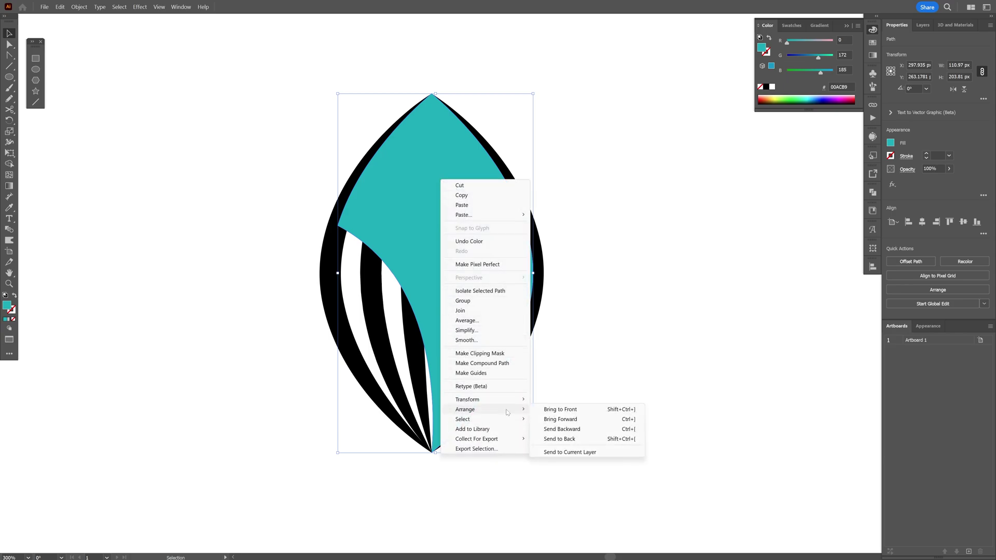
click(564, 409)
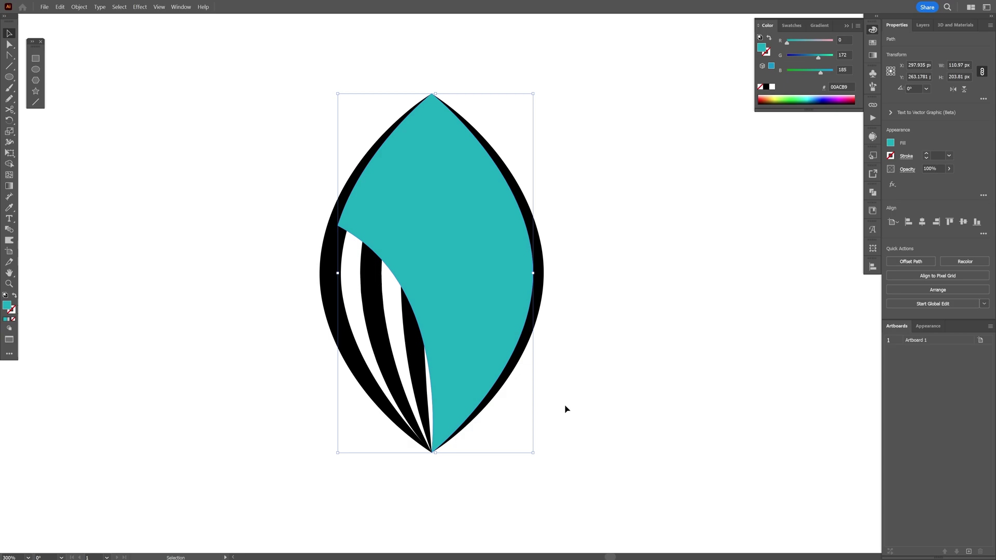
click(580, 409)
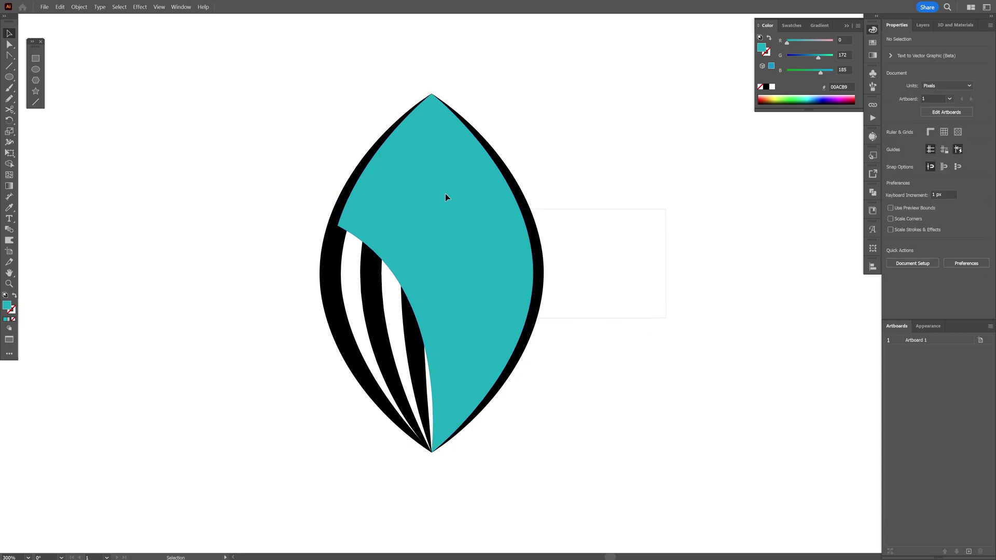
- Clip the striped leaf to the teal cut leaf shape with a clipping mask
key(ctrl+a)
right_click(419, 176)
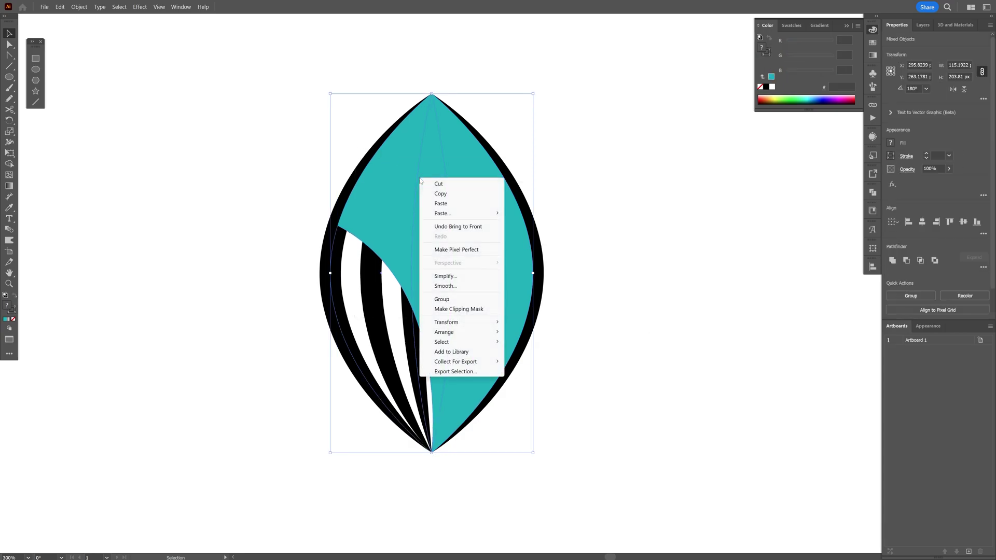
click(456, 310)
click(458, 128)
- Round the pointed top anchor corner of the clipping shape into a smooth petal tip
scroll(458, 129, up, 4)
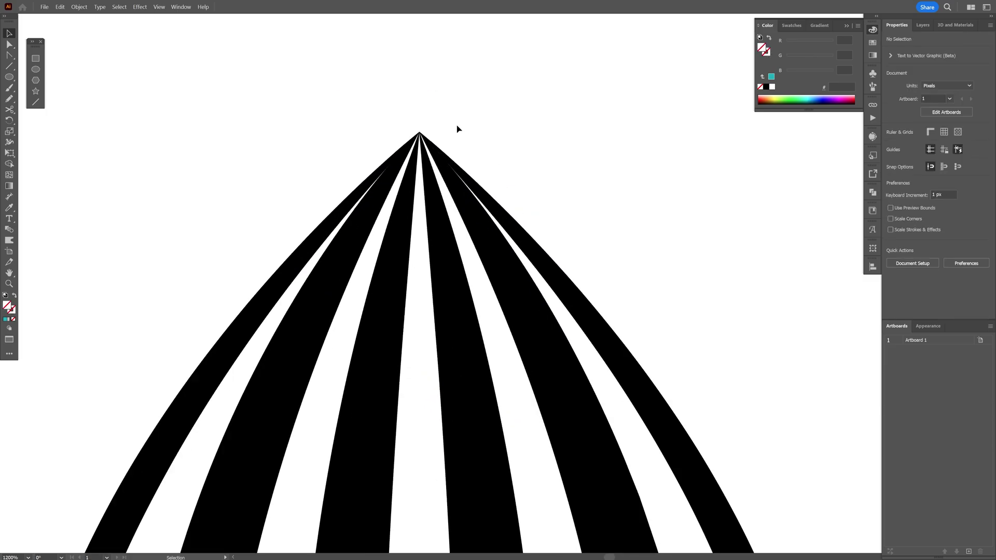
drag(420, 125, 451, 123)
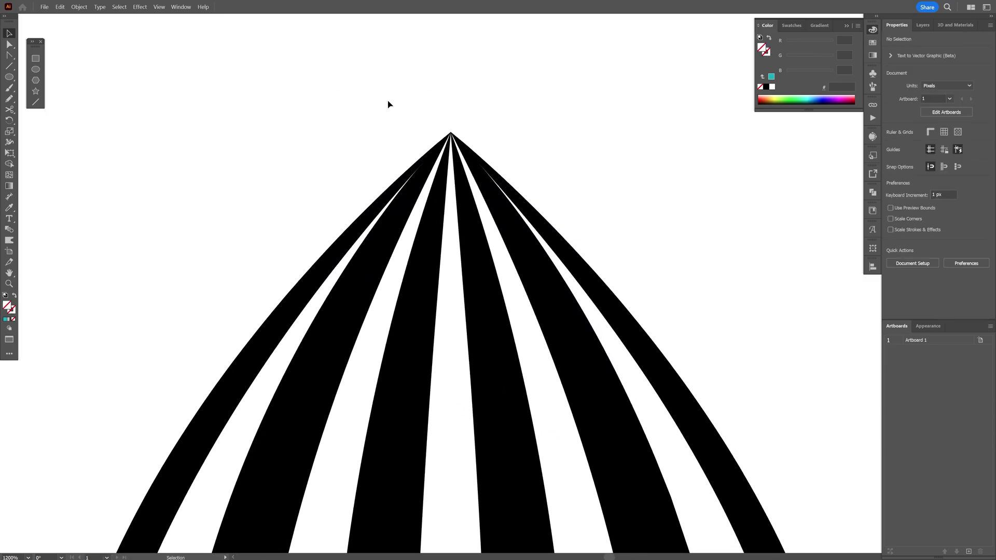
click(8, 45)
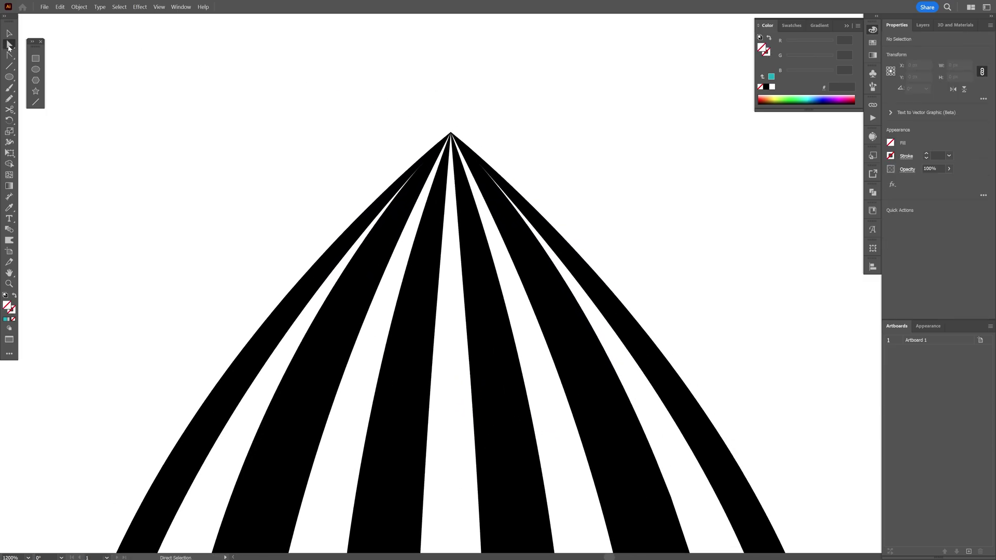
click(451, 133)
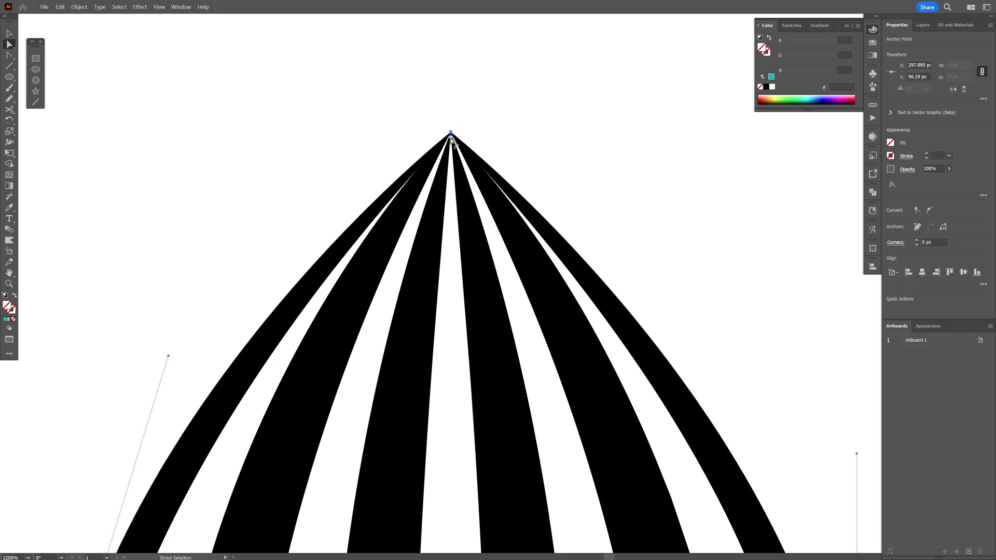
mouse_move(450, 136)
mouse_down()
mouse_move(450, 331)
mouse_move(461, 151)
mouse_up()
scroll(449, 328, down, 3)
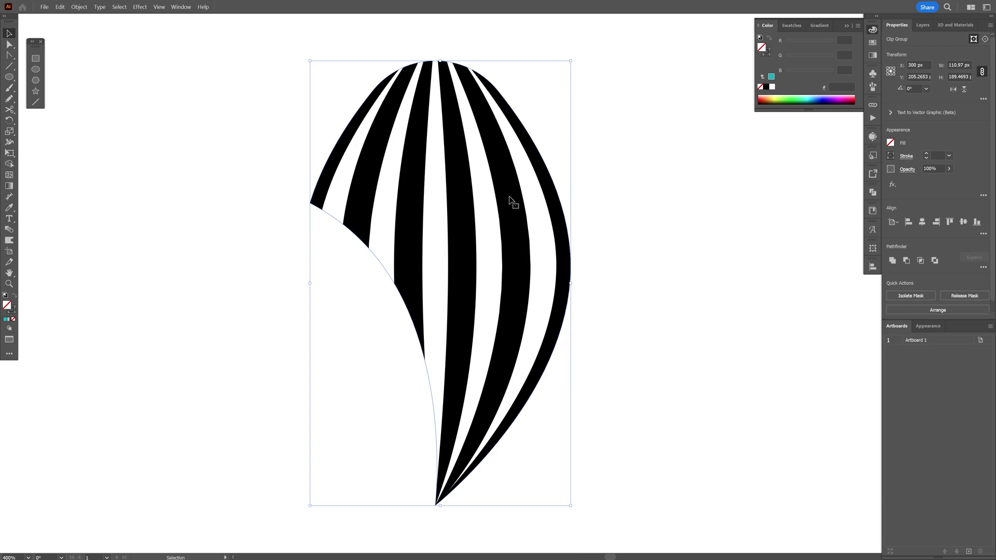
- Isolate the clip group and narrow the striped group inside it evenly about its centre to about 104 px wide
double_click(512, 201)
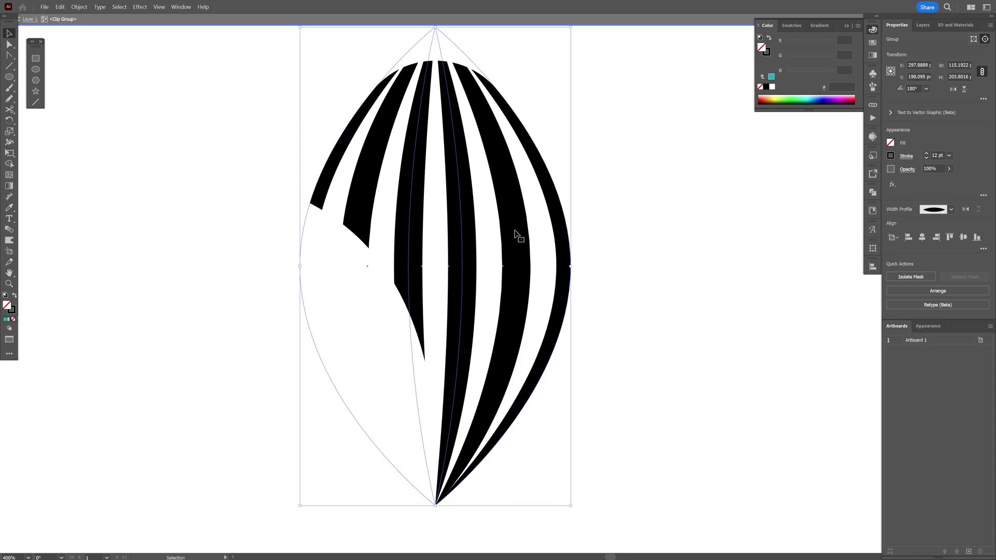
drag(570, 266, 556, 271)
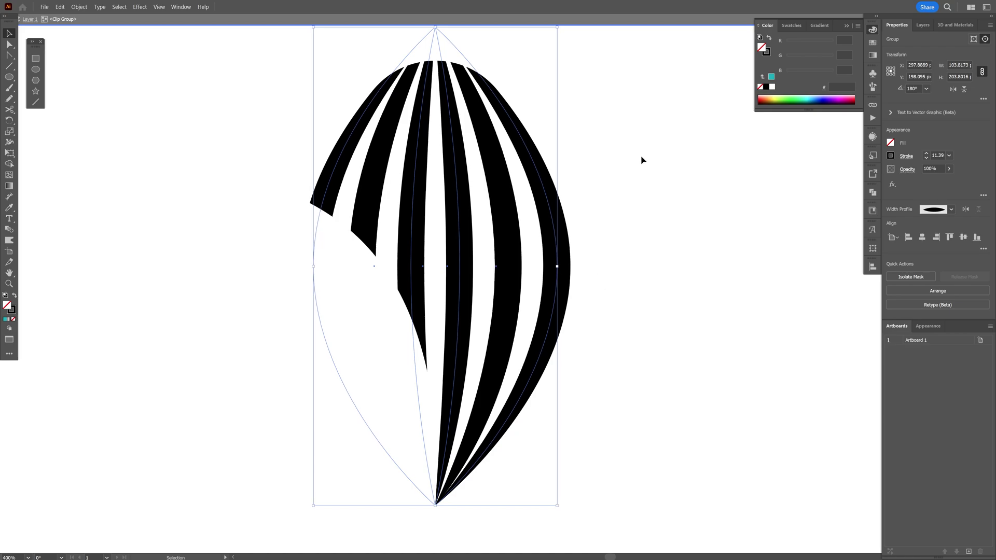
click(639, 183)
- Copy the striped petal rotated 45° about its bottom anchor point and repeat the rotated copy around that point to form a flower
key(ctrl+0)
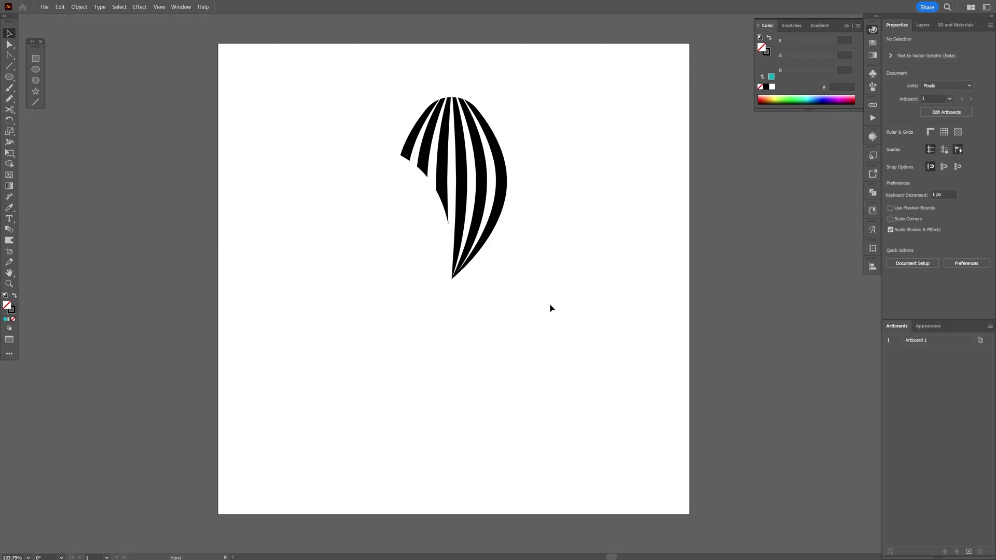
drag(549, 305, 222, 137)
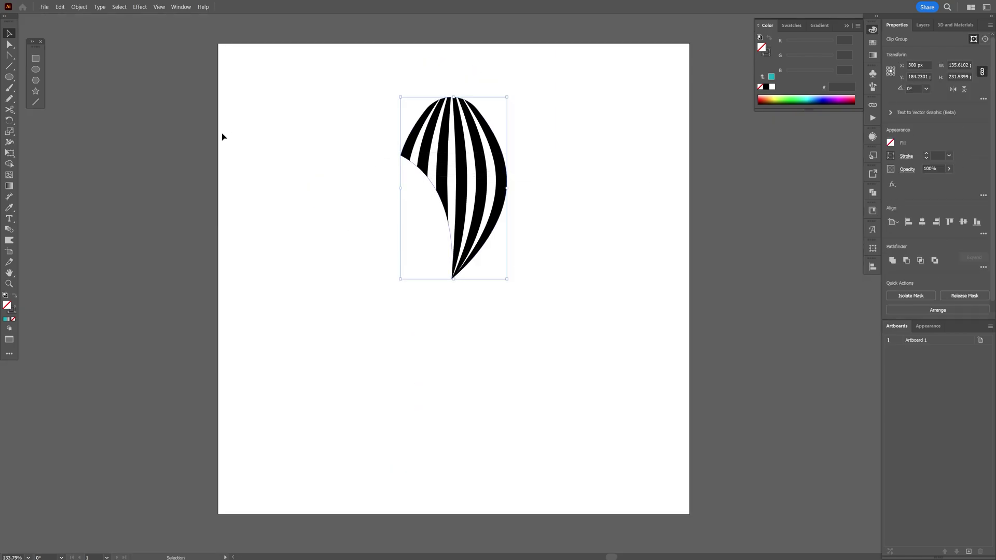
click(9, 121)
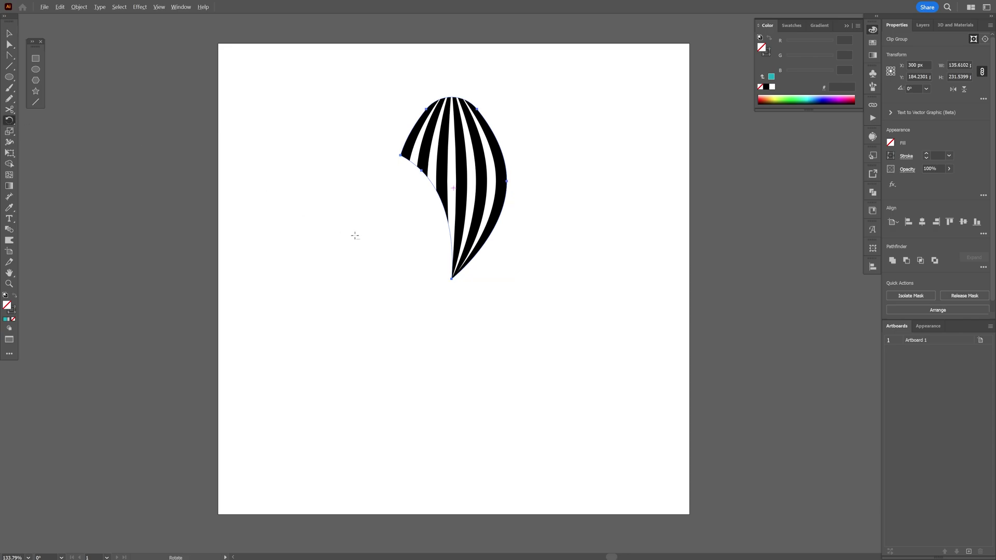
alt+click(451, 278)
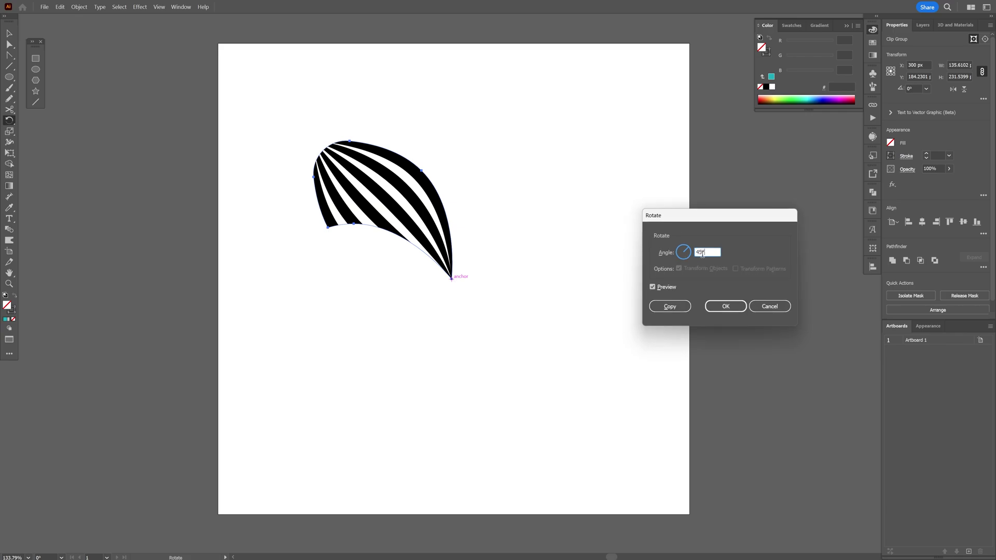
click(669, 306)
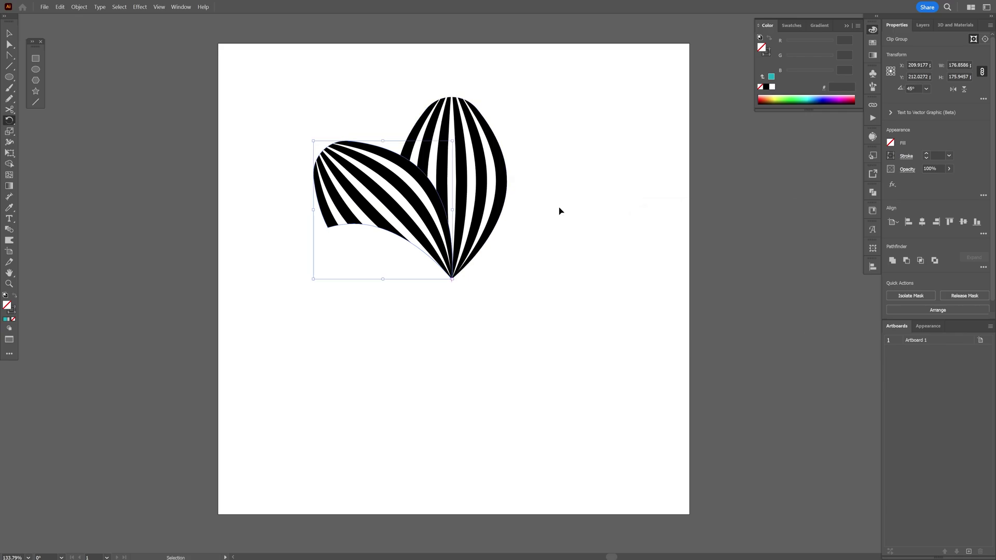
key(ctrl+d)
key(ctrl+d)
key(ctrl+d)
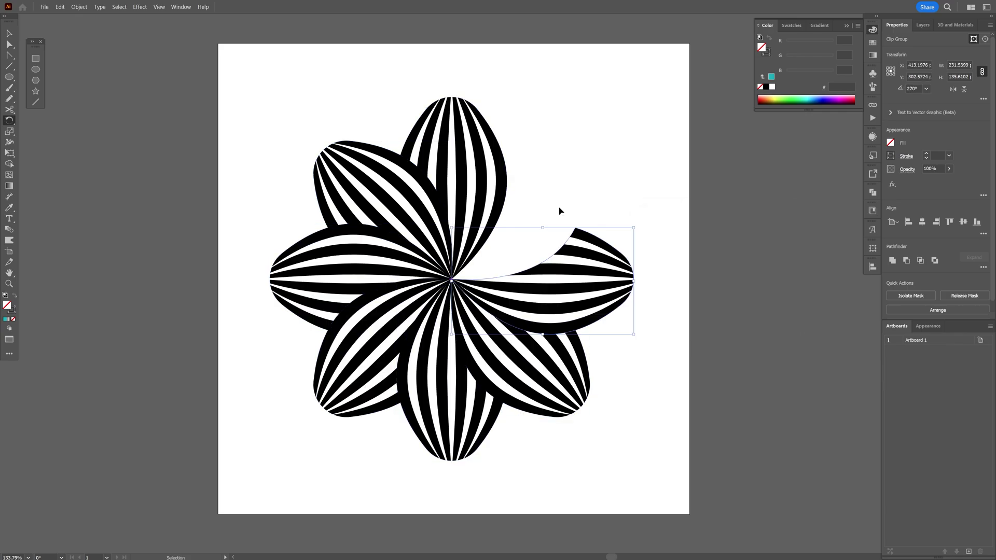